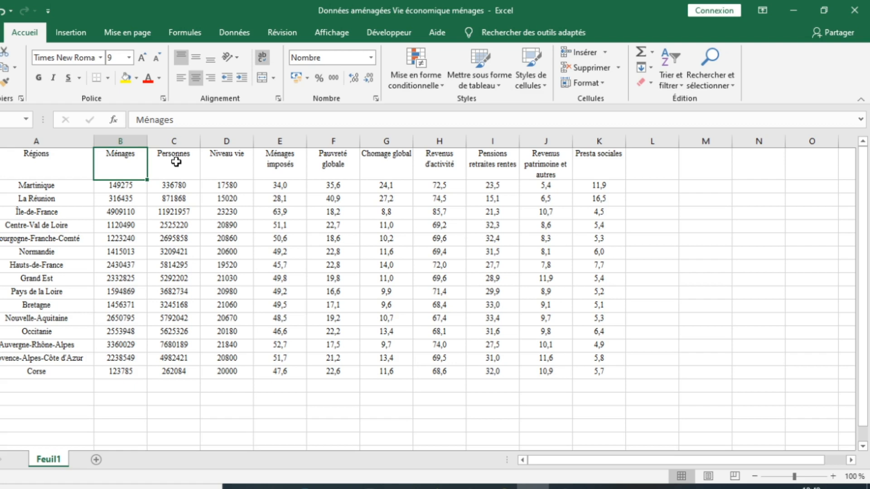
# Examine the household data table on Feuil1, covering the Régions column and the variable headings from Ménages to Presta sociales.
pyautogui.moveTo(39, 156)
pyautogui.mouseDown()
pyautogui.moveTo(206, 149)
pyautogui.moveTo(453, 245)
pyautogui.moveTo(549, 304)
pyautogui.moveTo(596, 361)
pyautogui.moveTo(601, 386)
pyautogui.mouseUp()
pyautogui.click(34, 187)
pyautogui.click(36, 162)
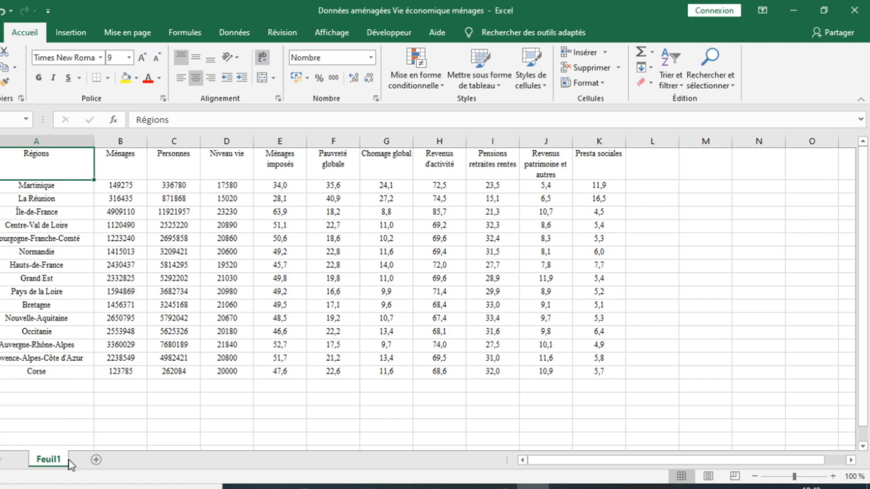
pyautogui.moveTo(116, 161); pyautogui.dragTo(599, 161)
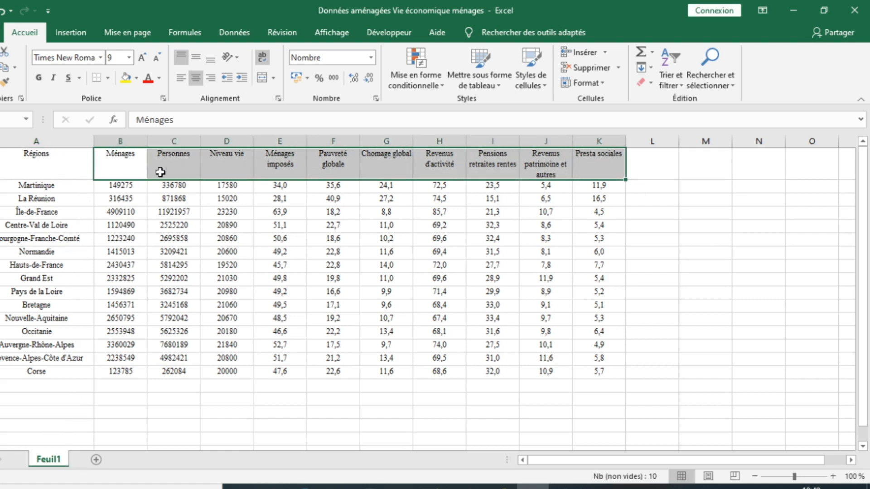
pyautogui.click(124, 162)
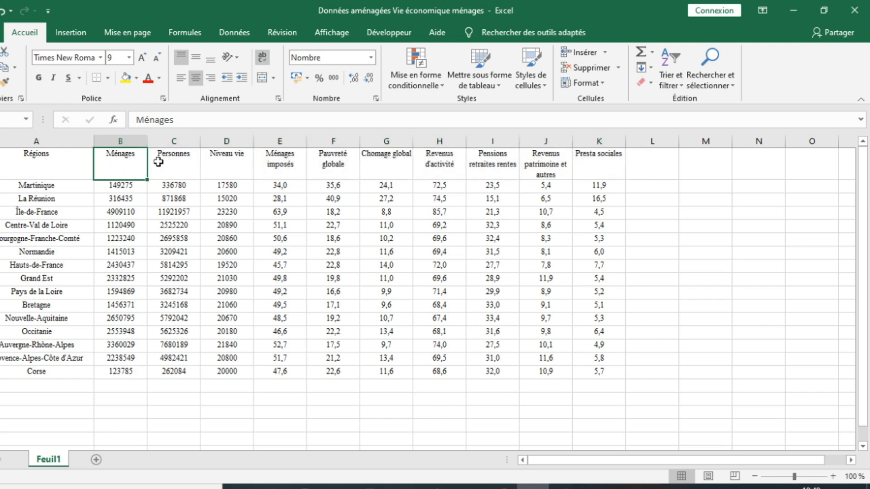
pyautogui.click(188, 158)
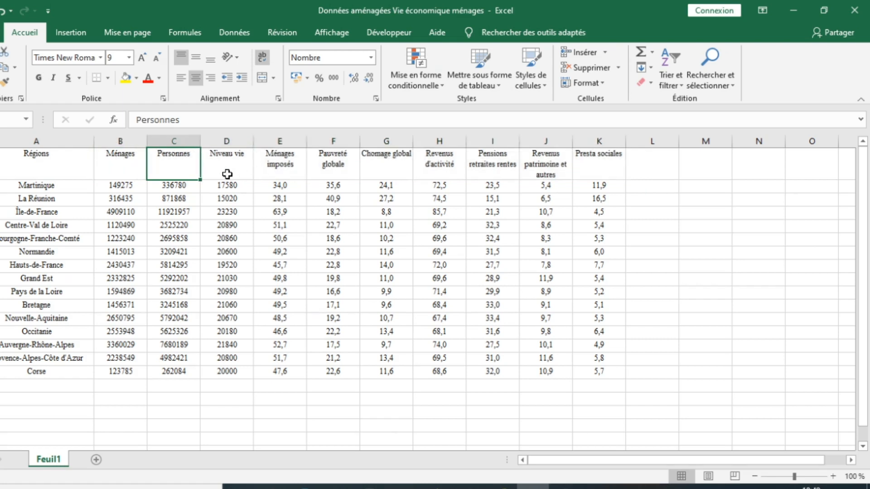
pyautogui.click(294, 165)
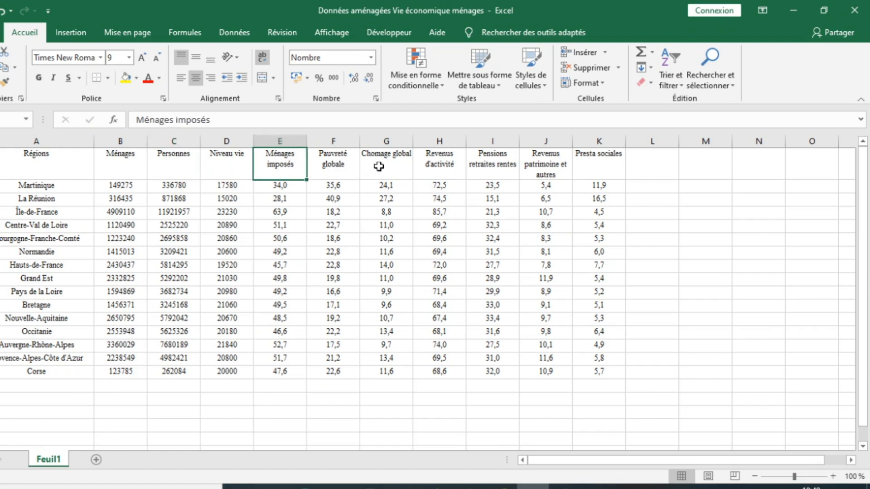
pyautogui.moveTo(125, 161); pyautogui.dragTo(599, 156)
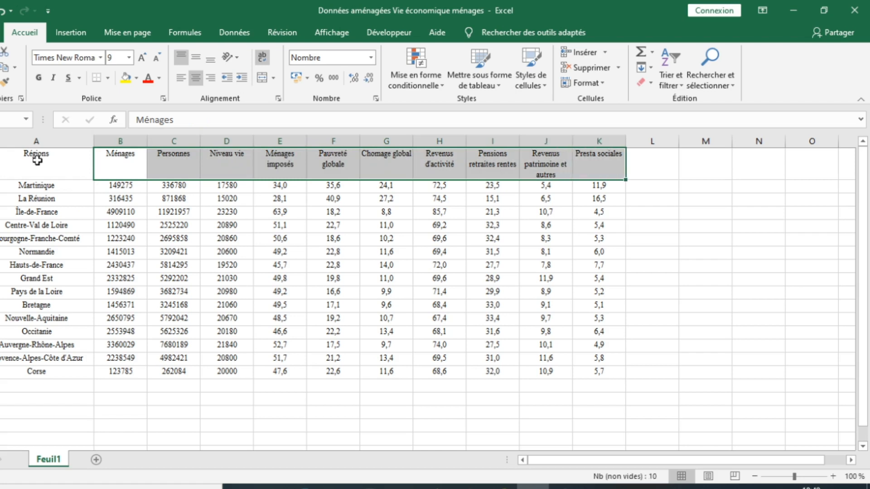
pyautogui.moveTo(37, 161); pyautogui.dragTo(595, 373)
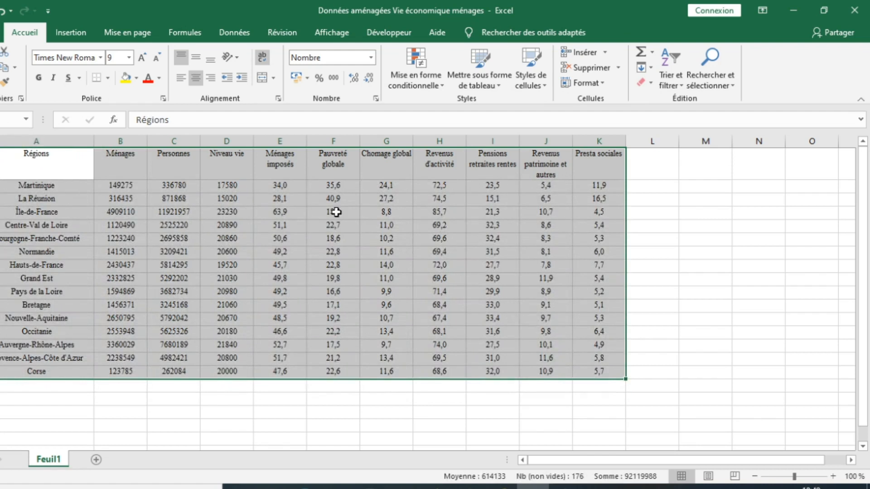
pyautogui.click(124, 186)
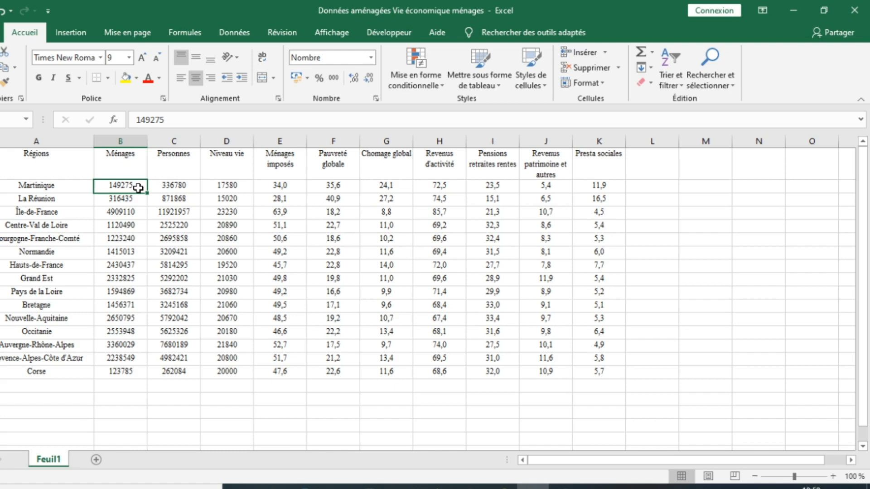
# Add a second worksheet to the workbook and return to the data table on Feuil1.
pyautogui.click(97, 460)
pyautogui.click(47, 460)
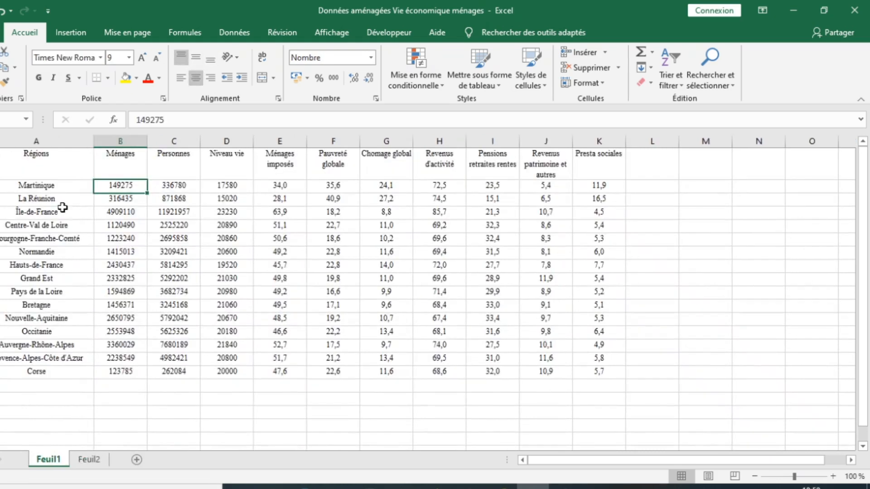
pyautogui.moveTo(32, 157); pyautogui.dragTo(657, 387)
pyautogui.click(92, 465)
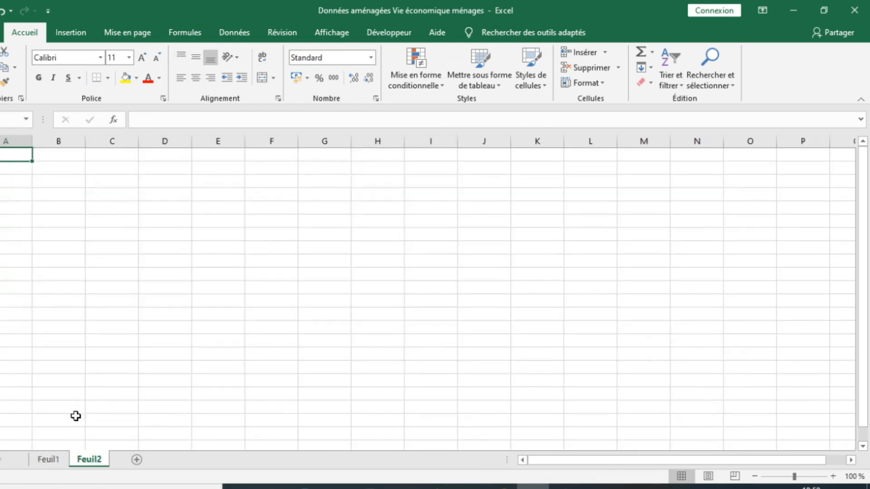
pyautogui.click(49, 462)
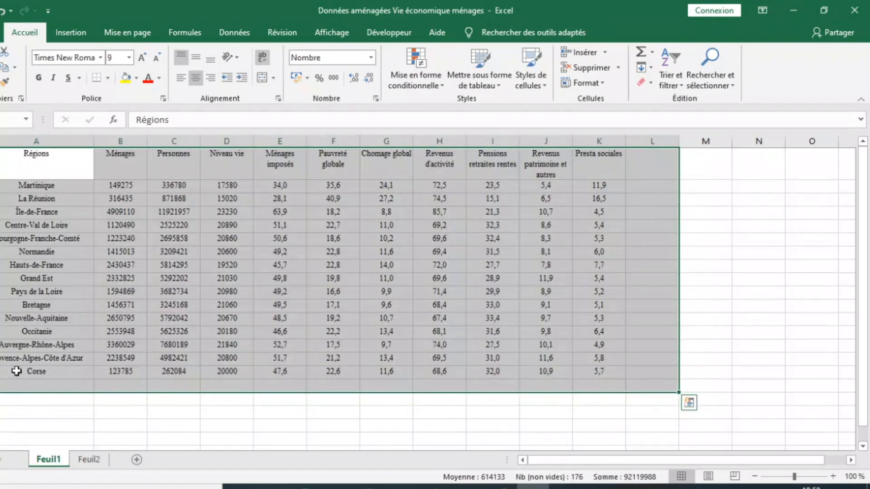
# Copy the full data table A1:K16 from Feuil1 and paste it at cell A1 of Feuil2.
pyautogui.click(9, 160)
pyautogui.moveTo(84, 180); pyautogui.dragTo(580, 374)
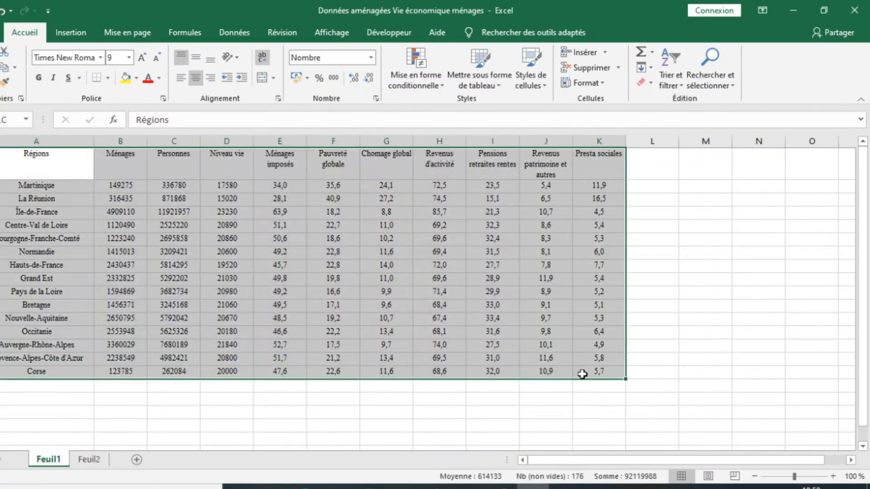
pyautogui.rightClick(491, 326)
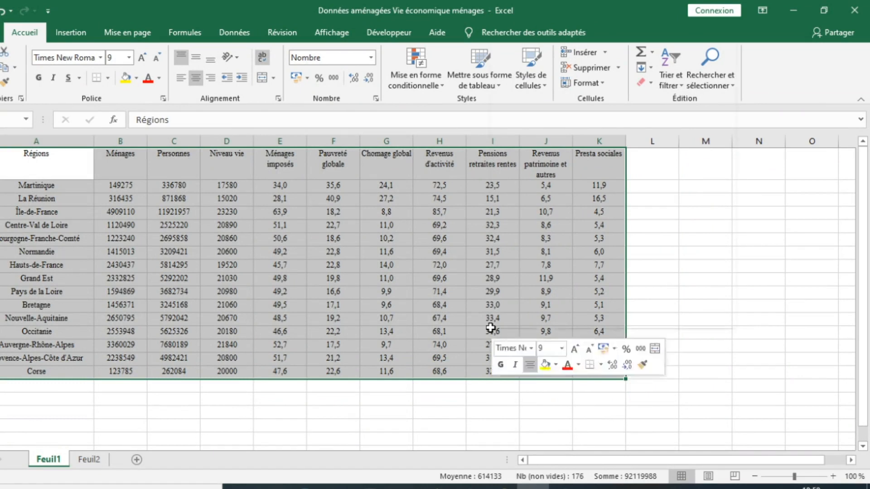
pyautogui.click(537, 30)
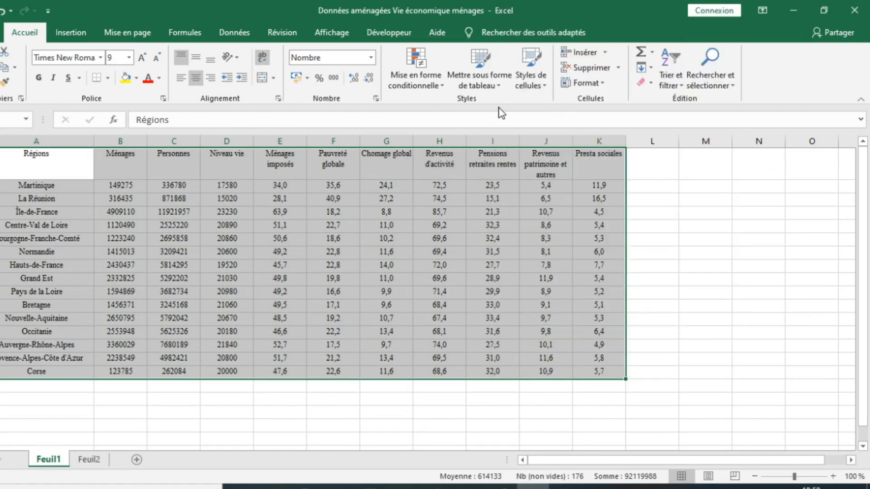
pyautogui.click(89, 460)
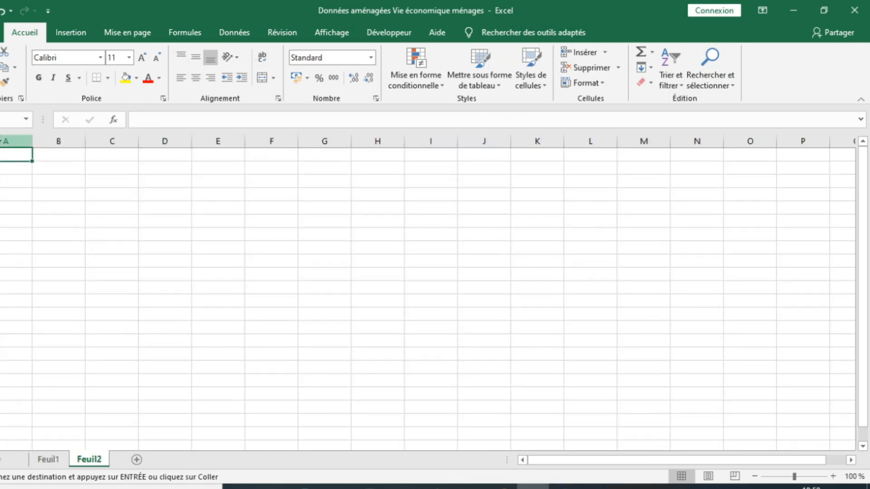
pyautogui.hotkey('ctrl', 'v')
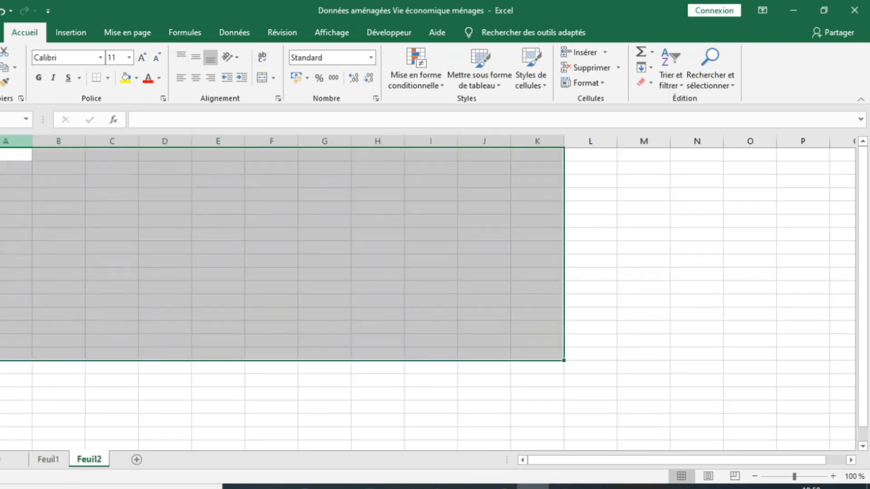
# Delete the numeric cells B2:K16 on Feuil2, keeping only the region names and column headings.
pyautogui.moveTo(59, 185); pyautogui.dragTo(536, 371)
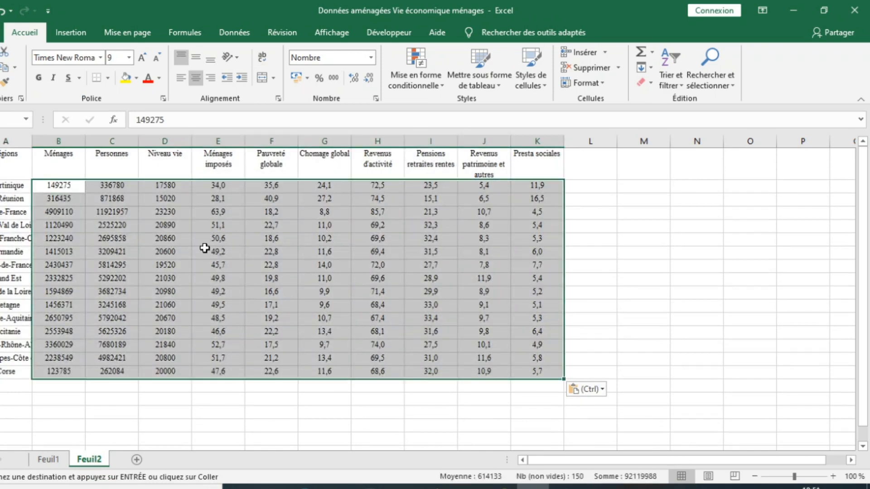
pyautogui.rightClick(205, 249)
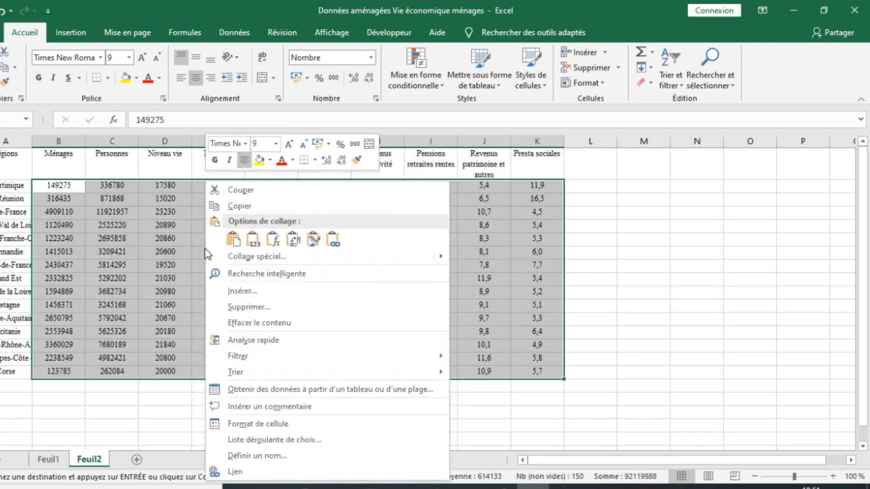
pyautogui.click(279, 311)
pyautogui.click(269, 341)
# Start a formula in cell B2 of Feuil2 with an opening parenthesis before a reference to Feuil1!B2.
pyautogui.click(66, 189)
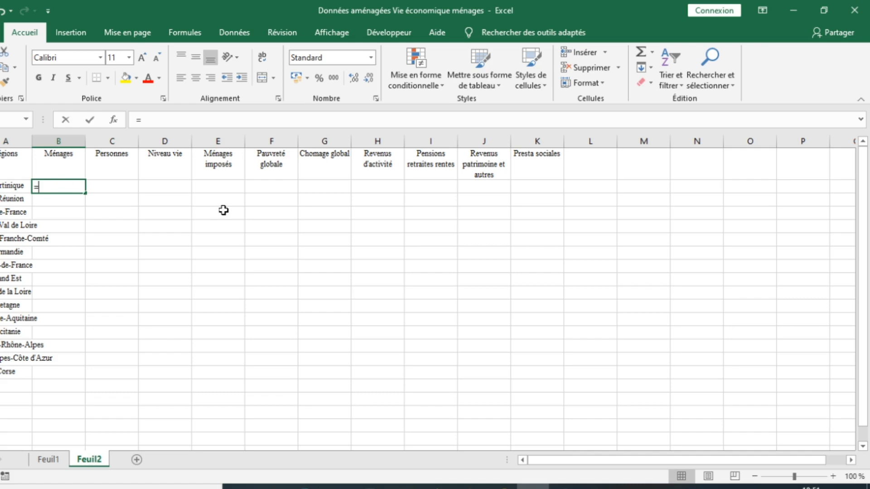
pyautogui.write('=')
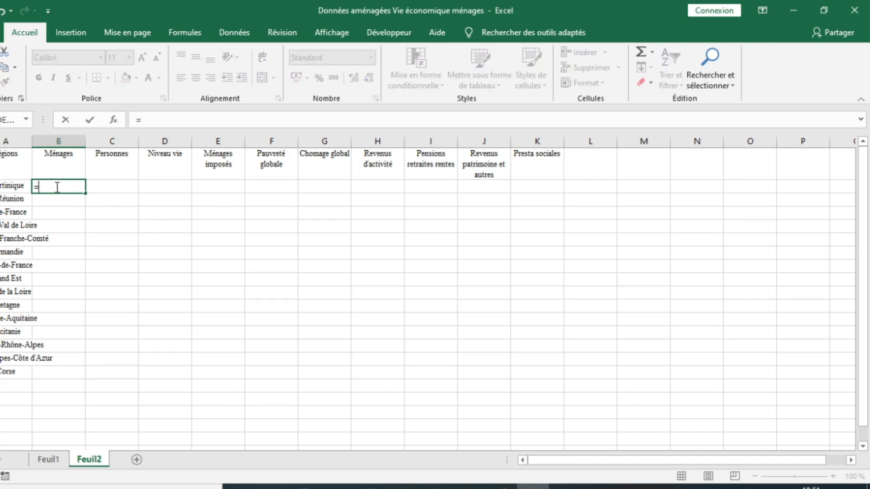
pyautogui.click(49, 459)
pyautogui.click(121, 185)
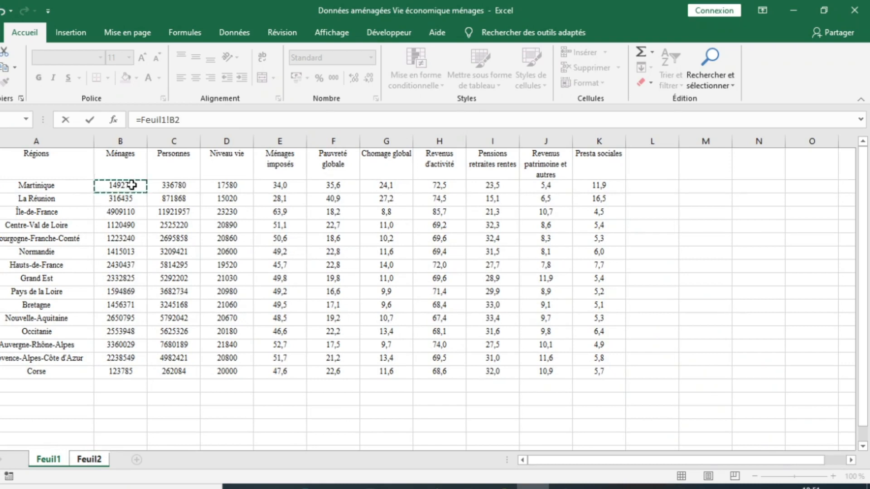
pyautogui.click(144, 120)
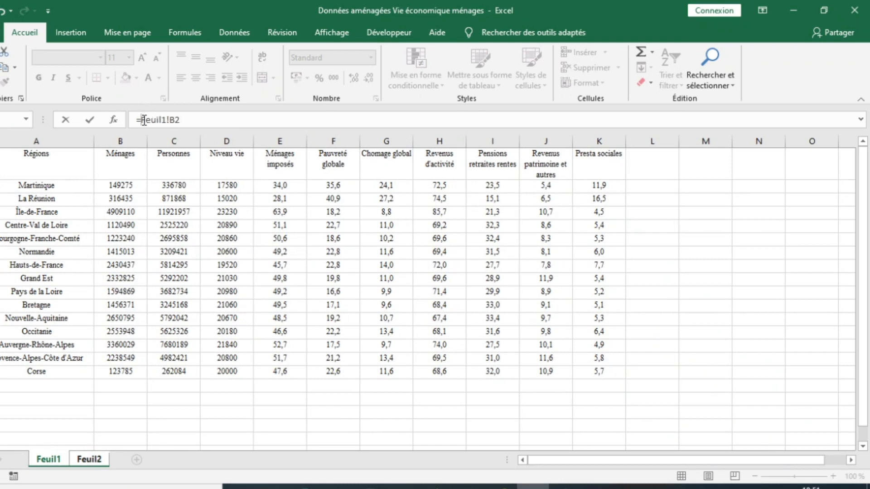
pyautogui.write('(')
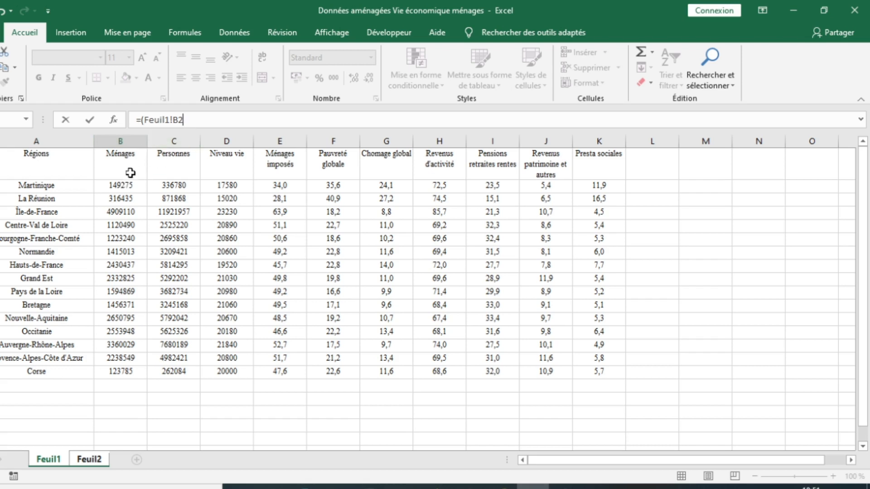
pyautogui.press('Return')
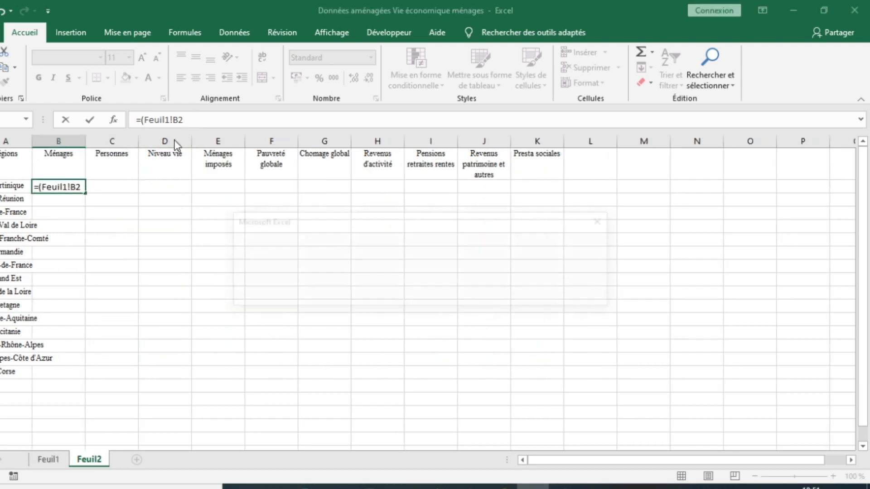
pyautogui.click(606, 221)
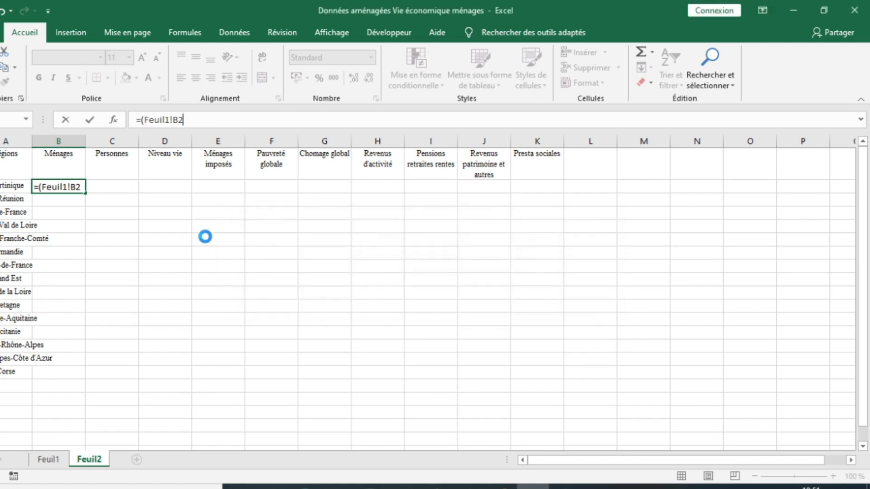
pyautogui.click(548, 232)
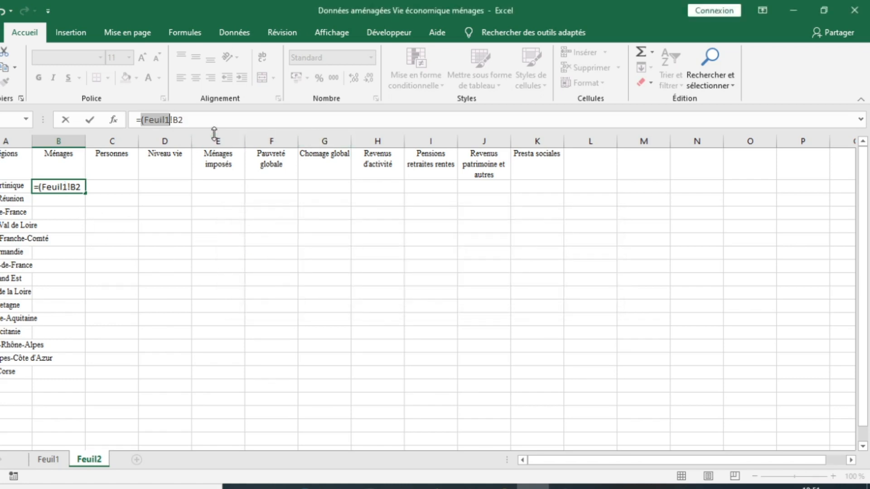
pyautogui.click(202, 121)
pyautogui.moveTo(184, 120); pyautogui.dragTo(144, 120)
pyautogui.click(48, 459)
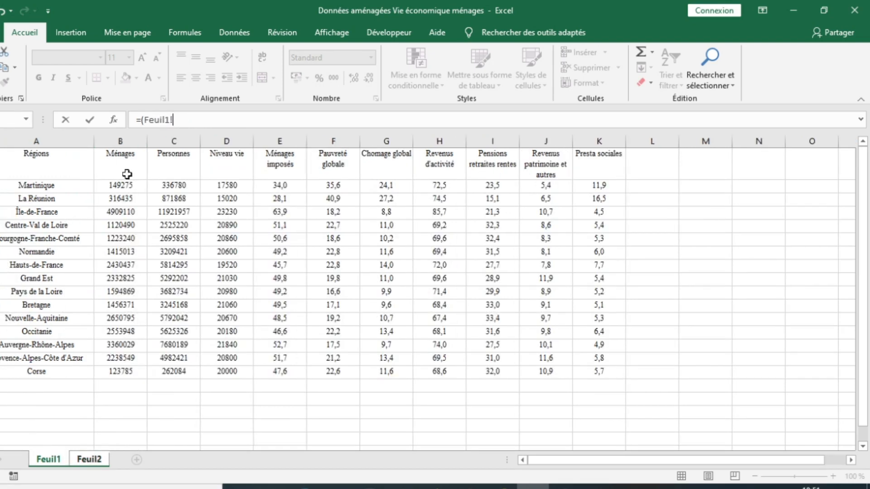
pyautogui.click(121, 189)
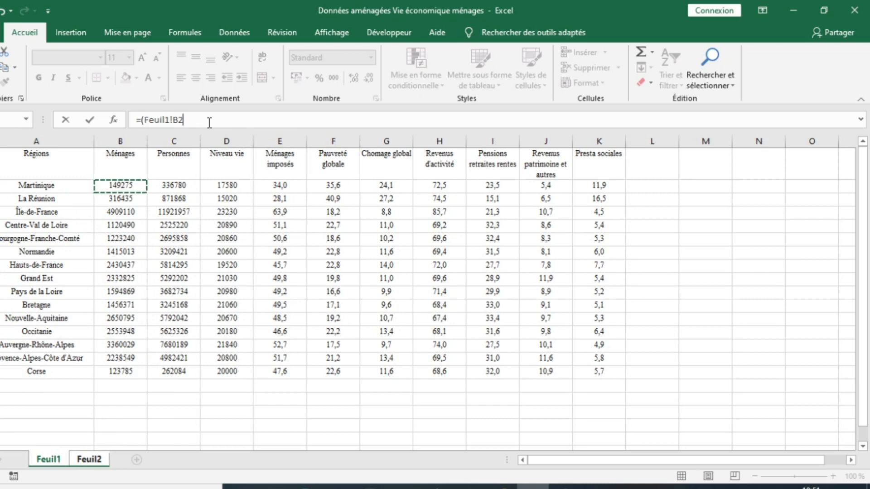
# Extend the B2 formula on Feuil2 by subtracting MOYENNE(Feuil1!B2:B16) from the Feuil1!B2 reference.
pyautogui.write('-m')
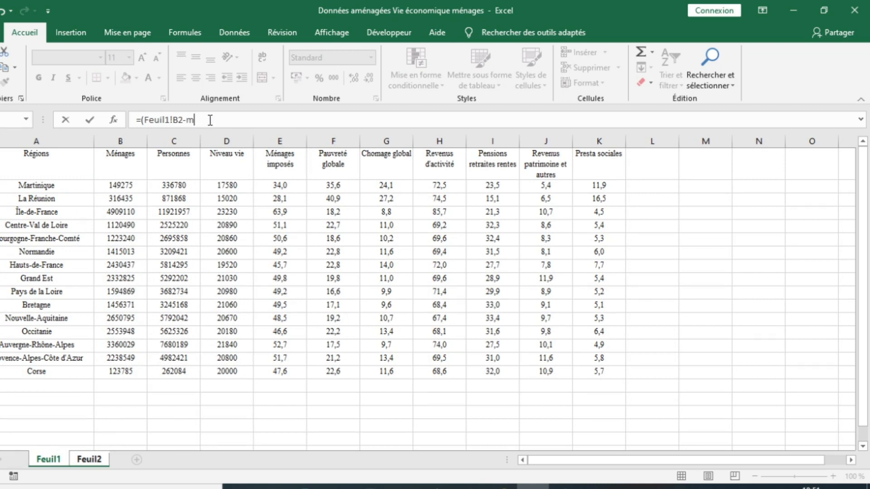
pyautogui.write('o')
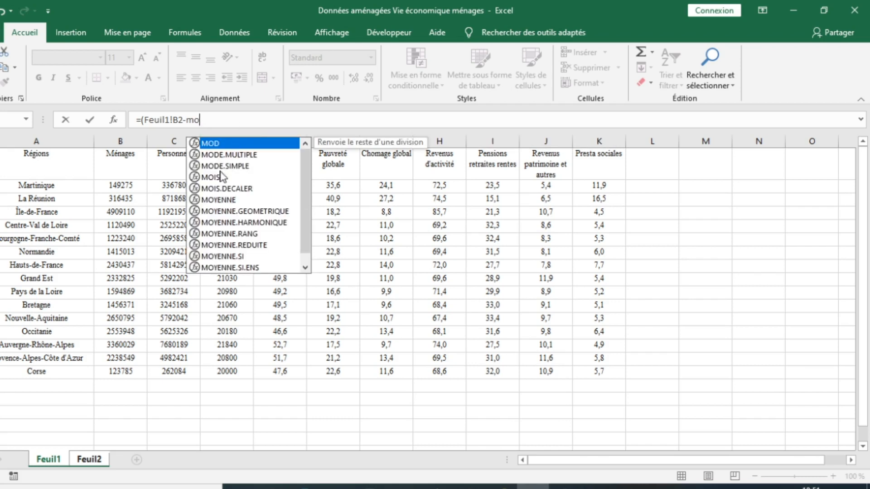
pyautogui.write('y')
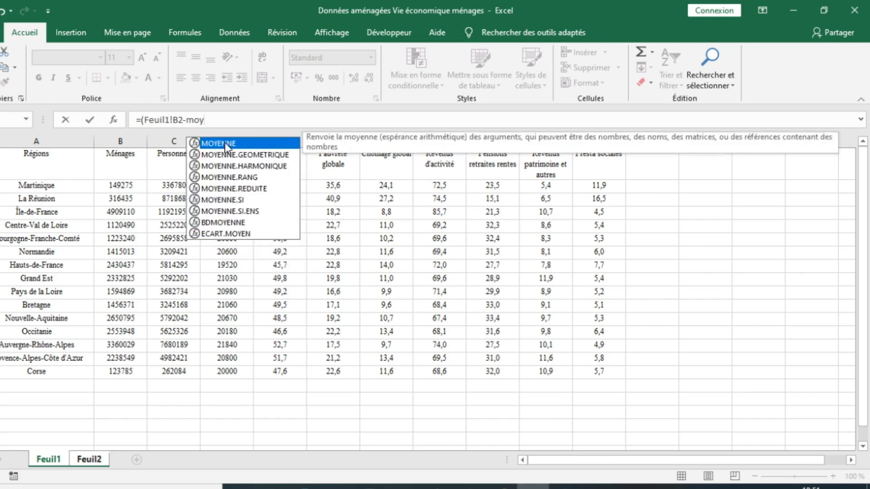
pyautogui.doubleClick(224, 143)
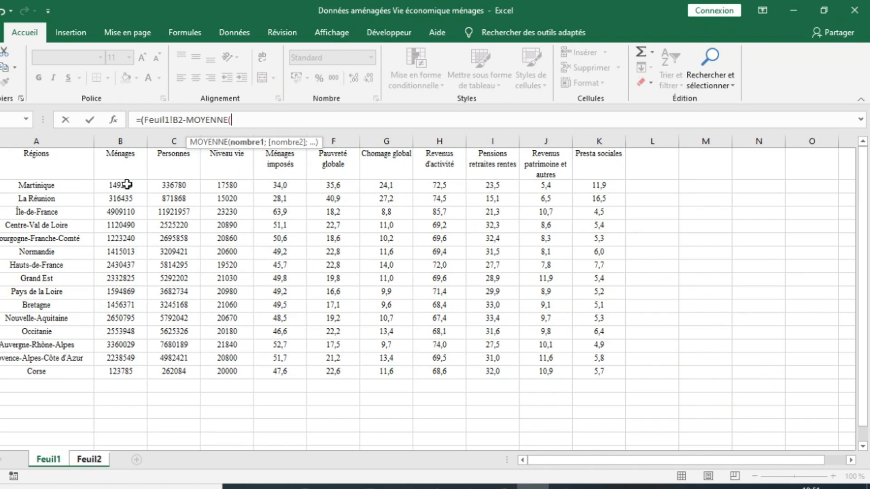
pyautogui.moveTo(127, 184); pyautogui.dragTo(143, 373)
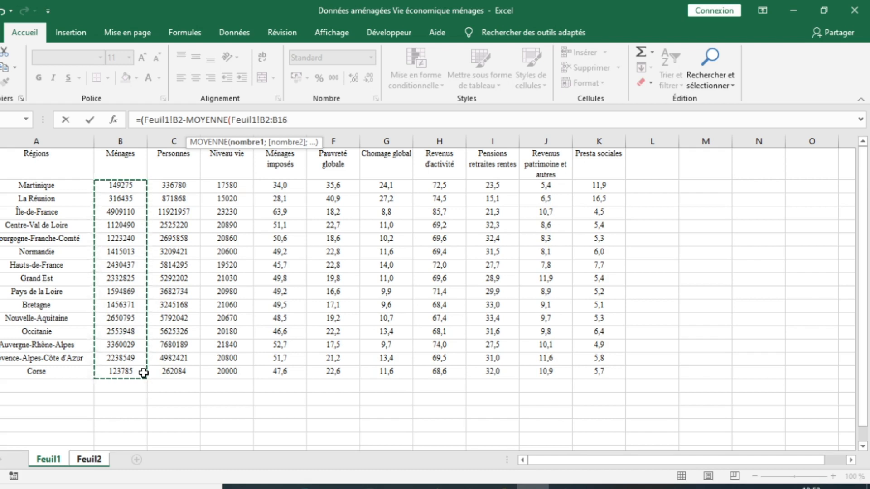
pyautogui.write(')')
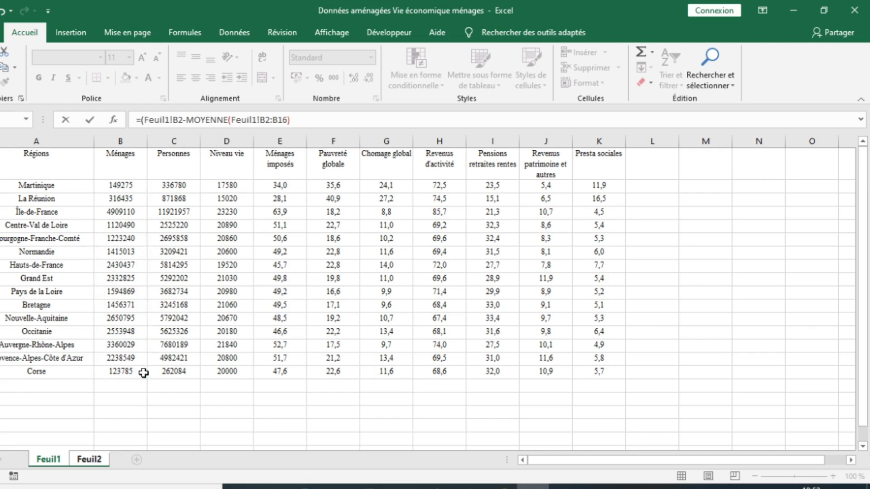
# Close the numerator, divide it by ECARTYPEP(Feuil1!B2:B16) and enter the formula in cell B2 of Feuil2.
pyautogui.write(')/ec')
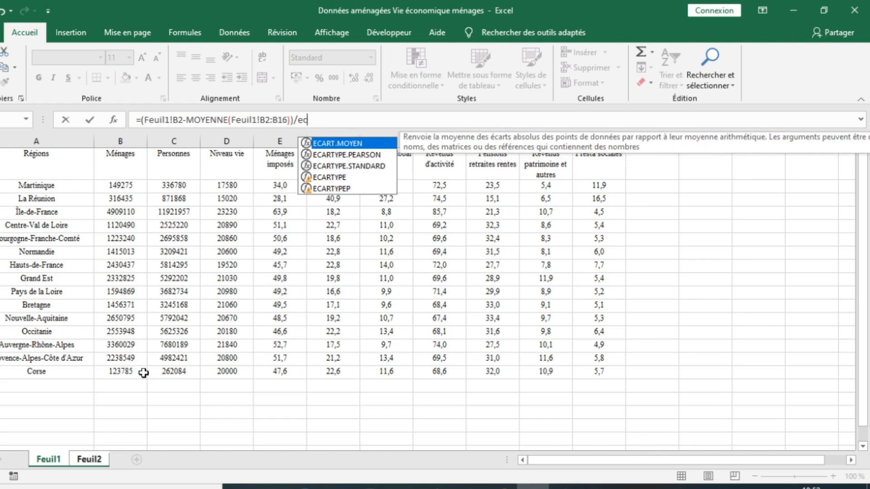
pyautogui.doubleClick(343, 189)
pyautogui.moveTo(128, 187); pyautogui.dragTo(137, 379)
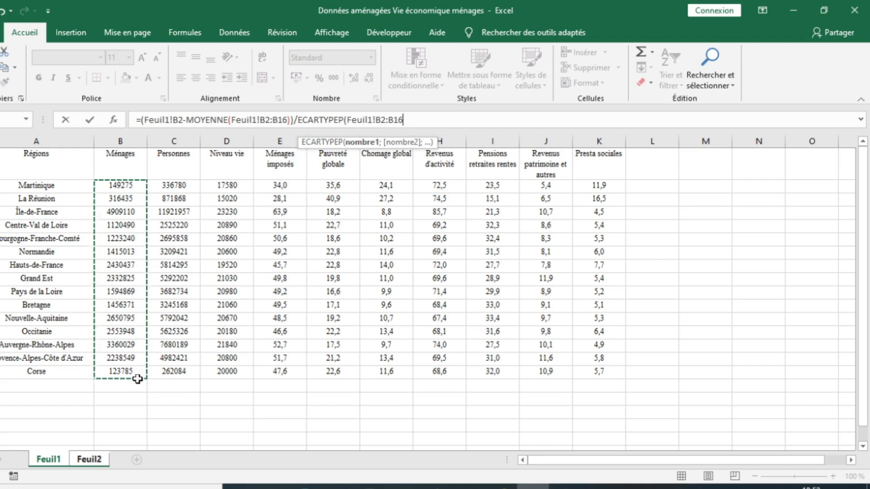
pyautogui.write(')')
pyautogui.press('Return')
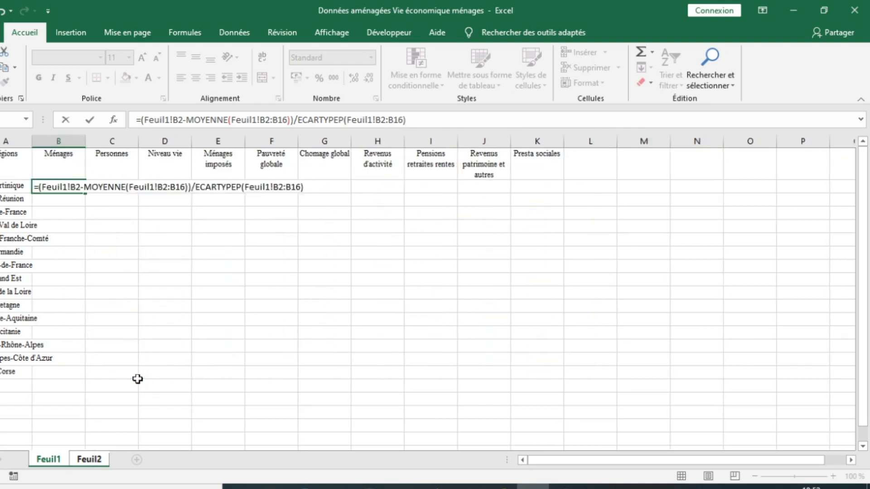
# Fill the B2 formula across row 2 to cell K2 and check the copied formula in C2.
pyautogui.click(78, 188)
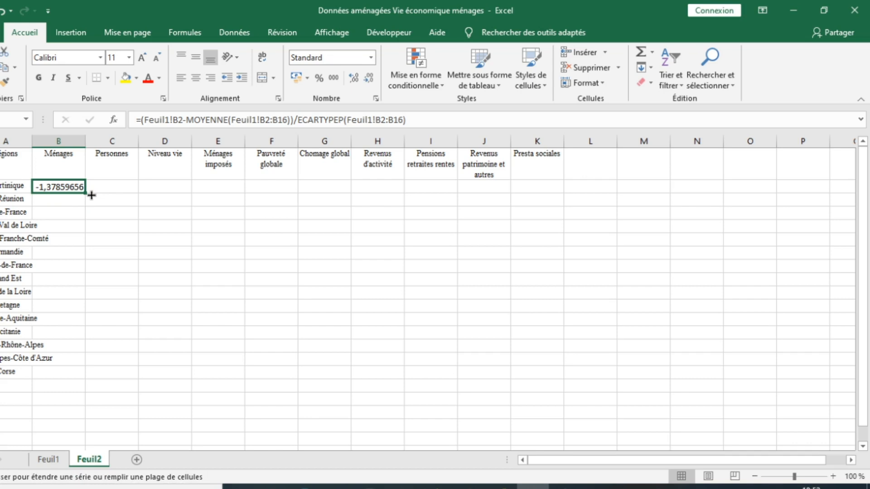
pyautogui.moveTo(92, 195); pyautogui.dragTo(549, 192)
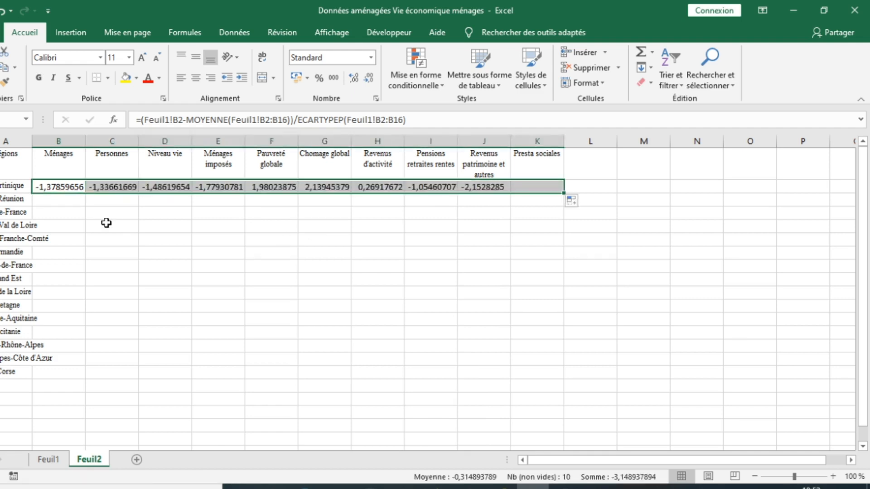
pyautogui.click(117, 187)
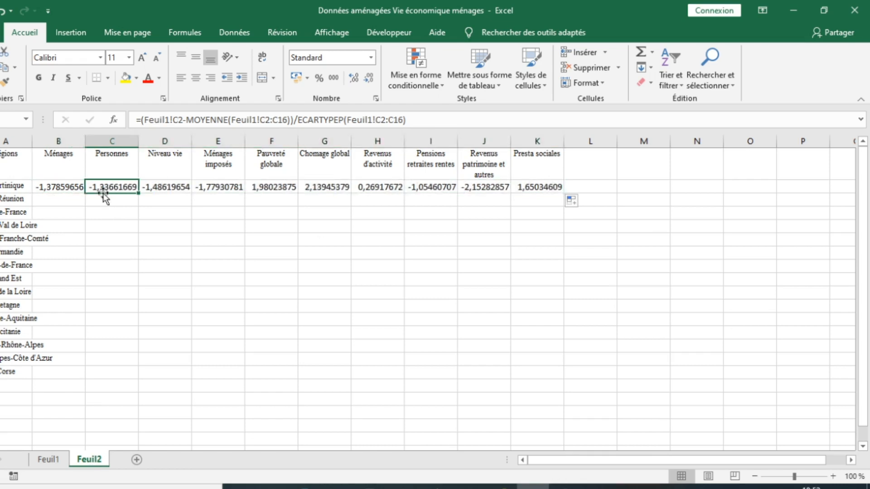
# Make the MOYENNE range in the B2 formula absolute as Feuil1!$B$2:$B$16.
pyautogui.click(71, 187)
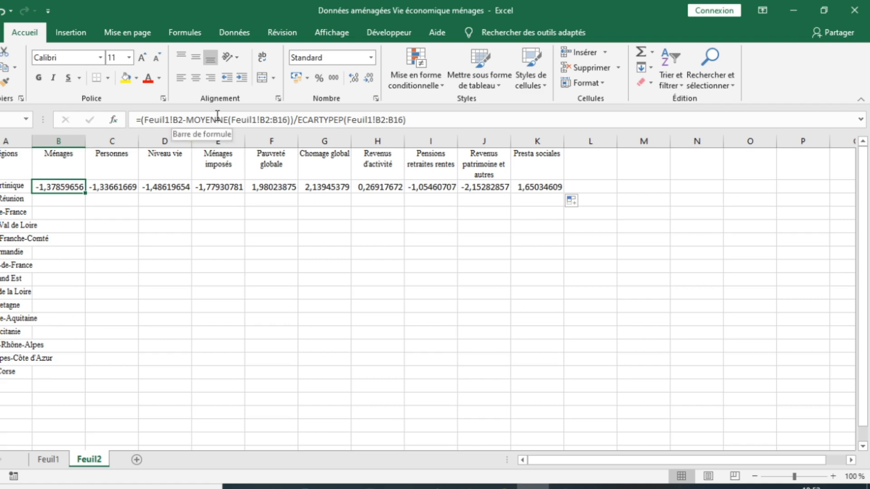
pyautogui.click(260, 120)
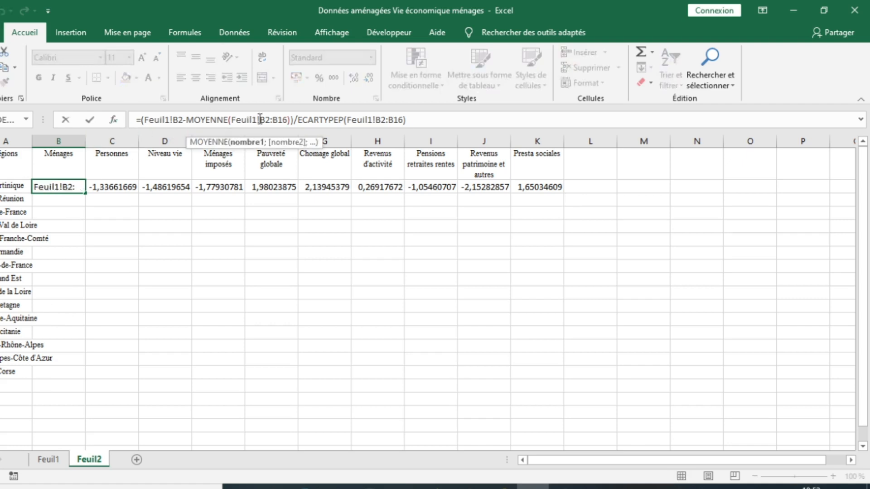
pyautogui.write('$')
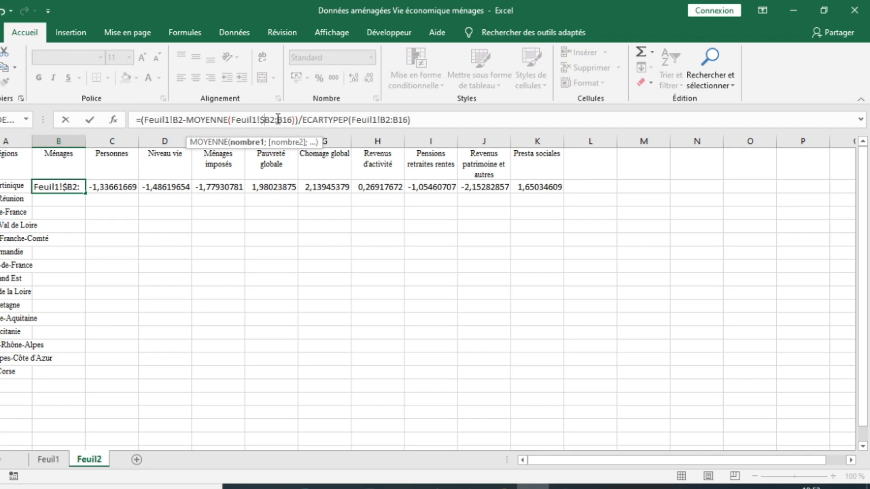
pyautogui.click(273, 120)
pyautogui.write('$')
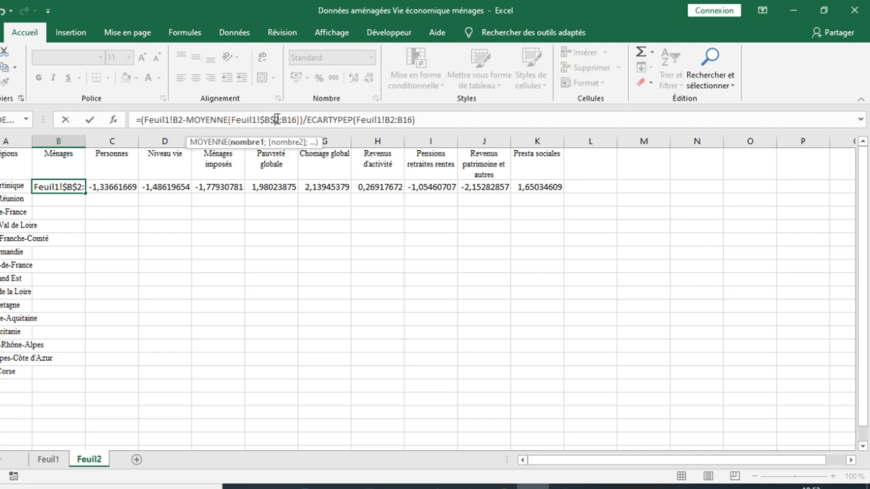
pyautogui.click(283, 119)
pyautogui.write('$')
pyautogui.click(294, 120)
pyautogui.write('$B$')
# Make the ECARTYPEP range in the B2 formula absolute as Feuil1!$B$2:$B$16 and enter the formula.
pyautogui.click(395, 119)
pyautogui.write('$B$')
pyautogui.click(405, 120)
pyautogui.write('$')
pyautogui.click(418, 120)
pyautogui.write('$B$')
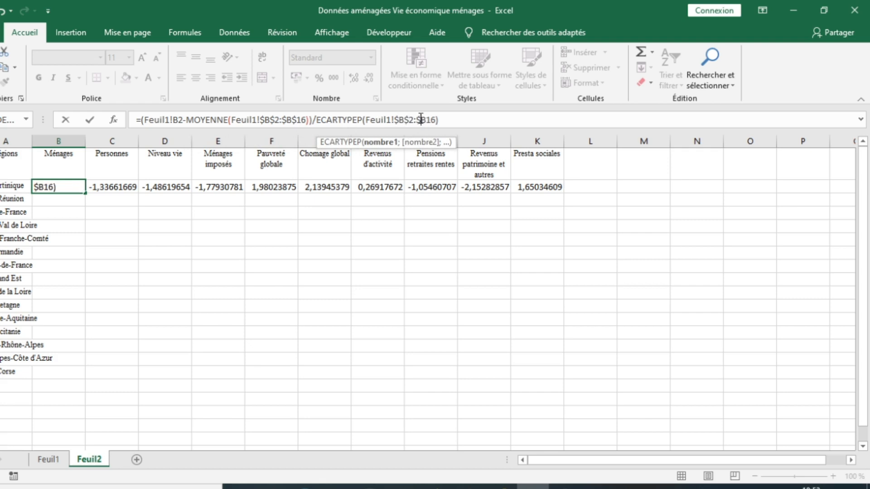
pyautogui.click(425, 119)
pyautogui.write('$')
pyautogui.press('Return')
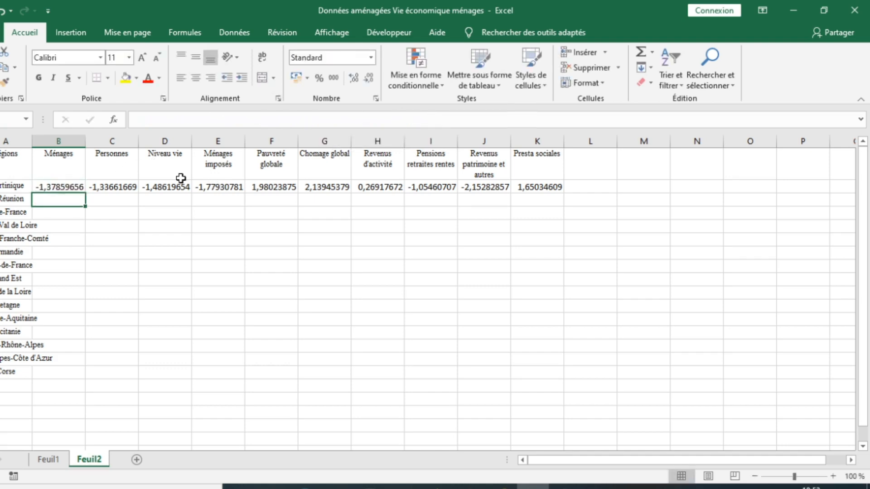
# Fill the B2 formula down the Ménages column to cell B16.
pyautogui.click(69, 184)
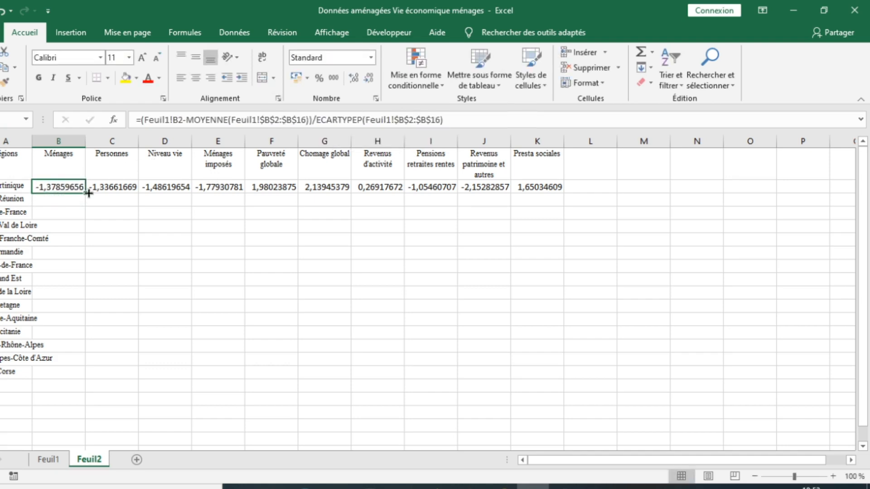
pyautogui.moveTo(85, 193); pyautogui.dragTo(72, 375)
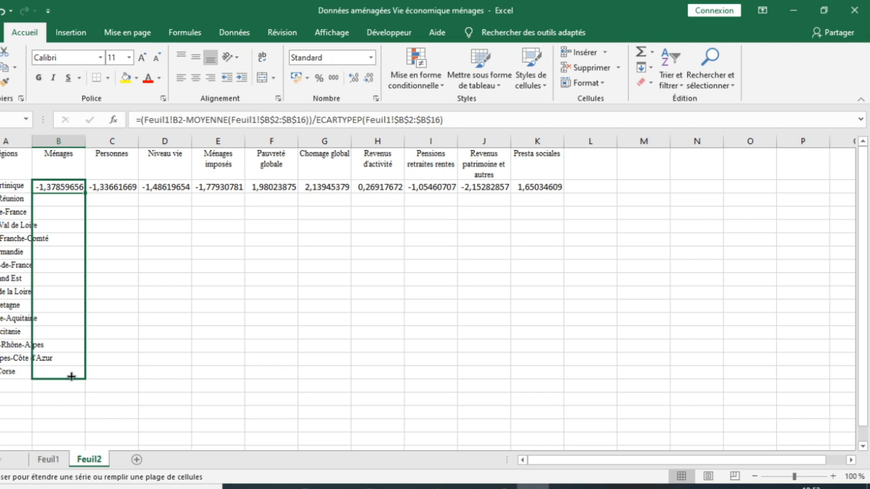
pyautogui.moveTo(71, 375); pyautogui.dragTo(72, 376)
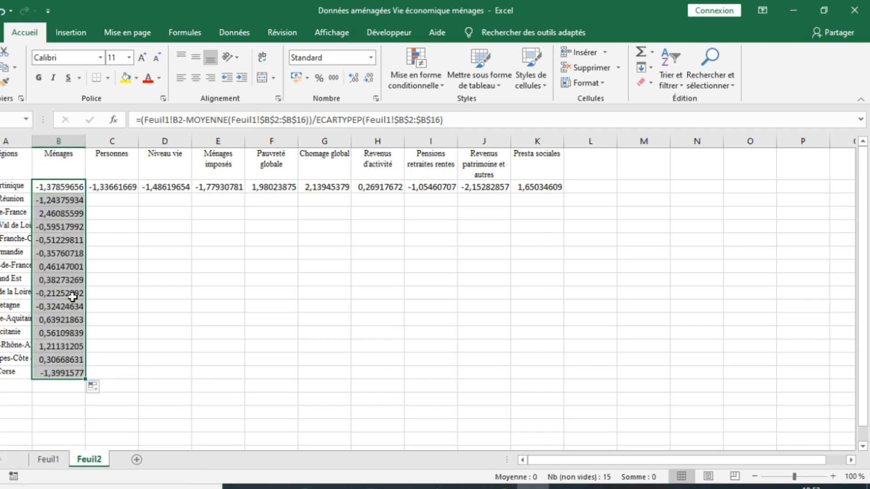
# Make the MOYENNE and ECARTYPEP ranges in C2 absolute and fill the formula down the Personnes column to C16.
pyautogui.click(116, 189)
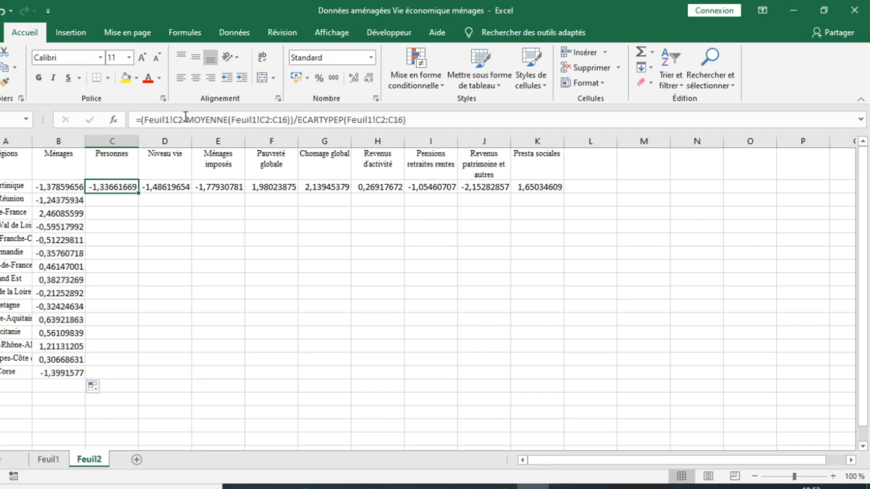
pyautogui.click(263, 121)
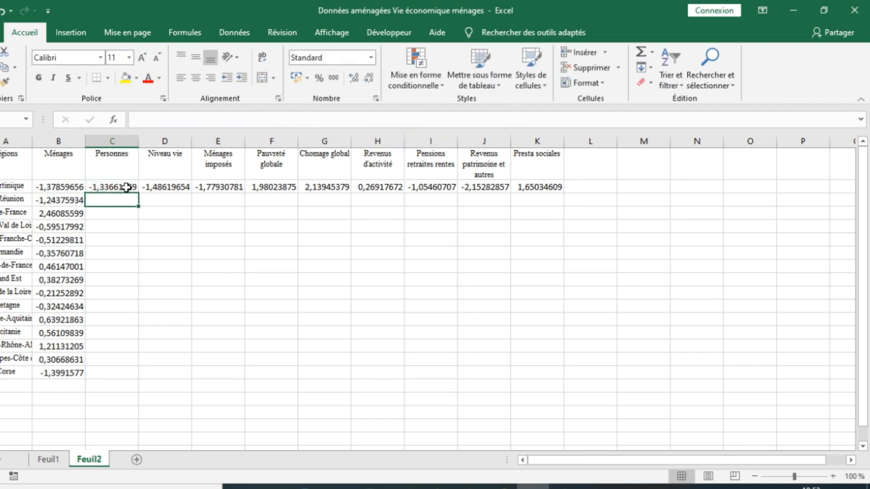
pyautogui.click(129, 188)
pyautogui.moveTo(139, 194); pyautogui.dragTo(140, 376)
# Make the ranges absolute in the remaining row 2 formulas, D2 to K2, and fill each column down to row 16.
pyautogui.click(170, 191)
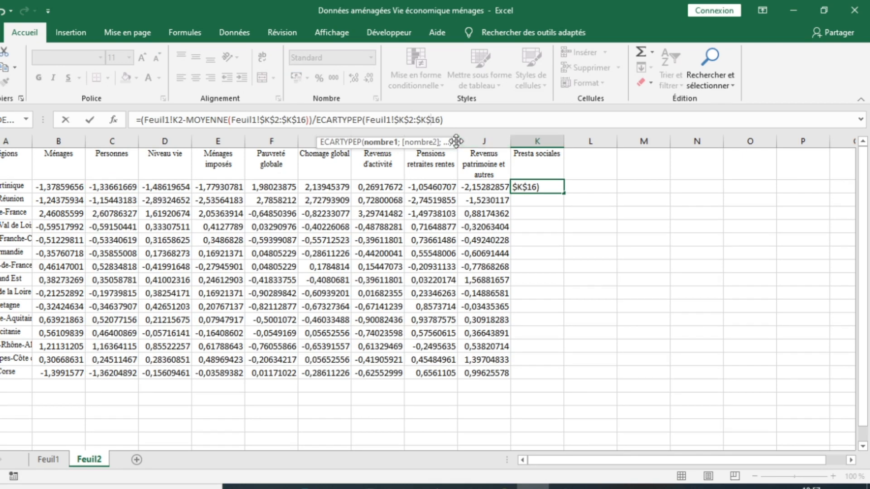
pyautogui.press('Return')
pyautogui.click(540, 187)
pyautogui.moveTo(564, 193); pyautogui.dragTo(552, 377)
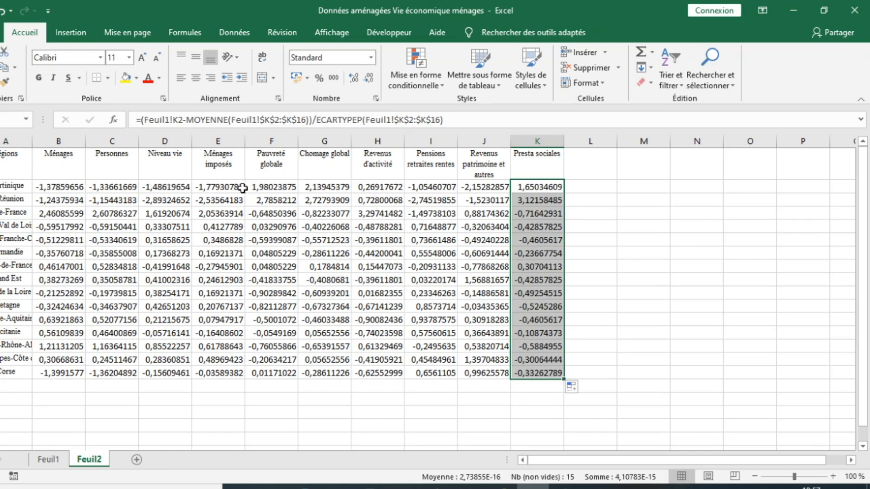
# Highlight cells F2, G2 and J2 of the Martinique row with a yellow fill.
pyautogui.moveTo(266, 187); pyautogui.dragTo(325, 185)
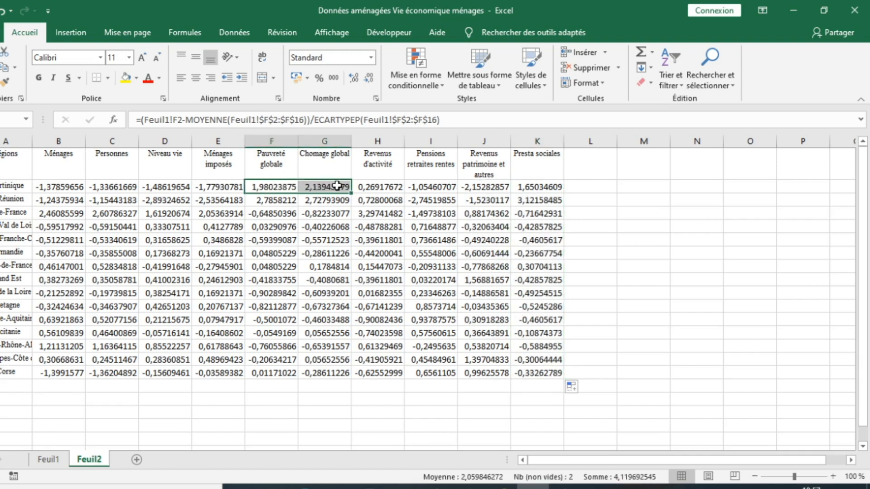
pyautogui.keyDown('ctrl'); pyautogui.click(490, 186); pyautogui.keyUp('ctrl')
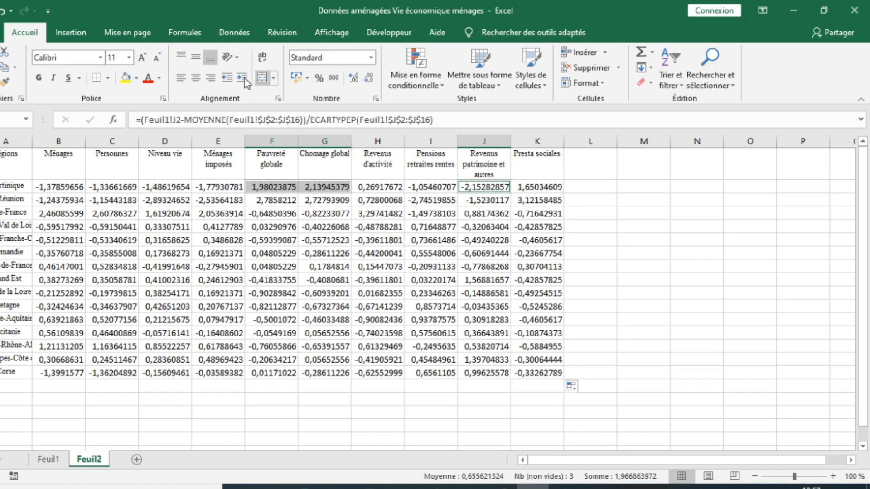
pyautogui.click(126, 79)
pyautogui.click(433, 227)
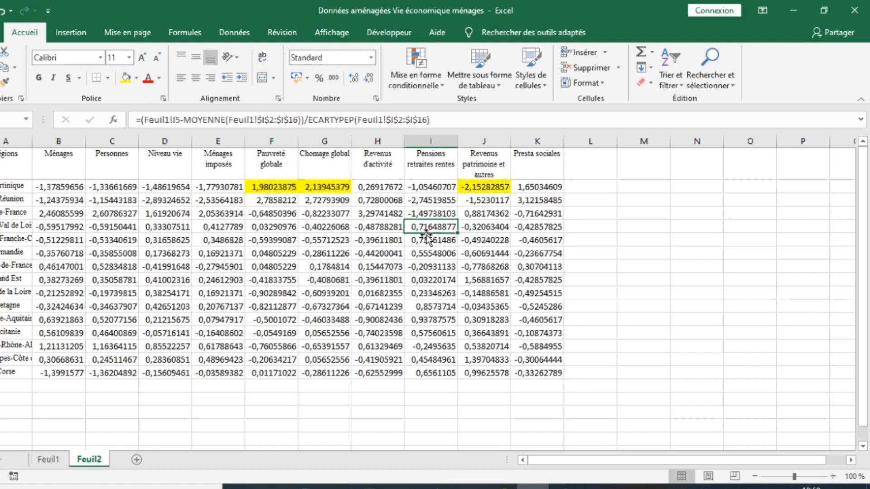
# Highlight cells D3, E3, F3, G3, I3 and K3 of the La Réunion row with a yellow fill.
pyautogui.click(163, 203)
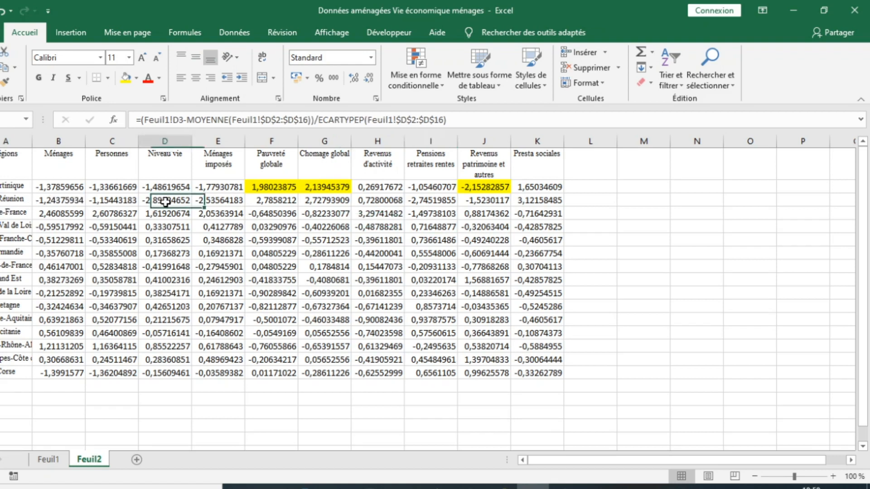
pyautogui.keyDown('ctrl'); pyautogui.click(219, 201); pyautogui.keyUp('ctrl')
pyautogui.keyDown('ctrl'); pyautogui.click(274, 201); pyautogui.keyUp('ctrl')
pyautogui.keyDown('ctrl'); pyautogui.click(332, 199); pyautogui.keyUp('ctrl')
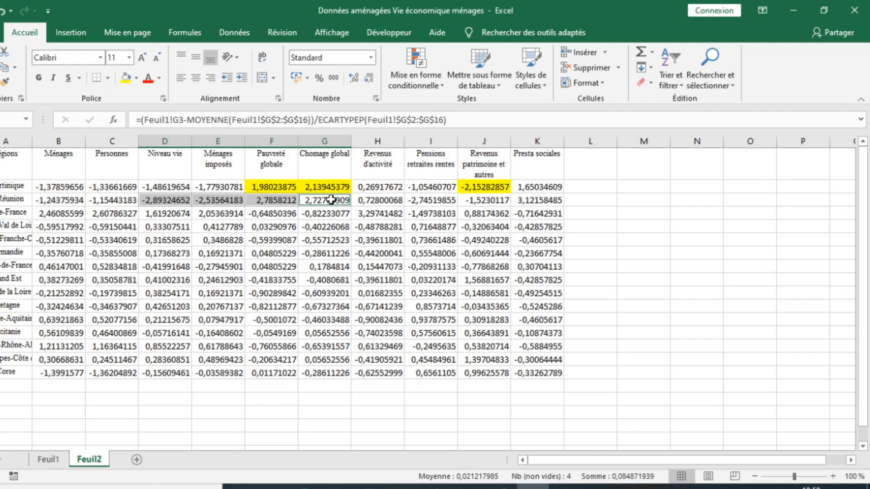
pyautogui.keyDown('ctrl'); pyautogui.click(426, 200); pyautogui.keyUp('ctrl')
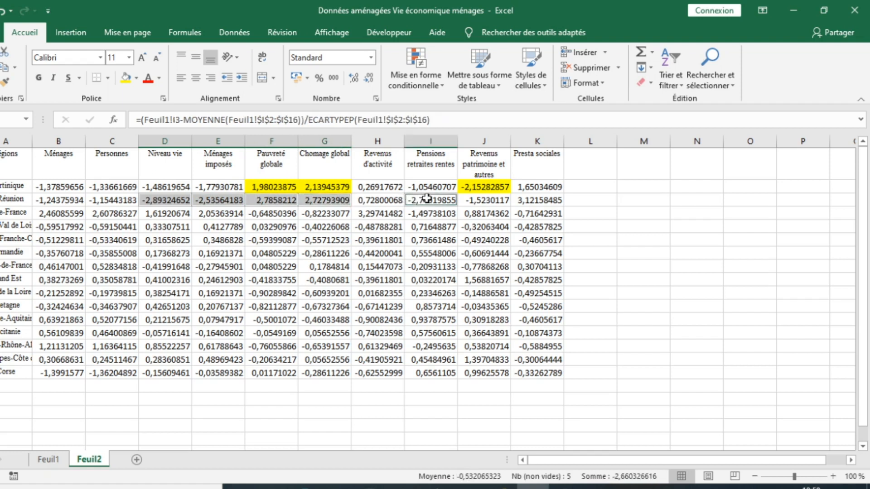
pyautogui.keyDown('ctrl'); pyautogui.click(523, 202); pyautogui.keyUp('ctrl')
pyautogui.click(125, 77)
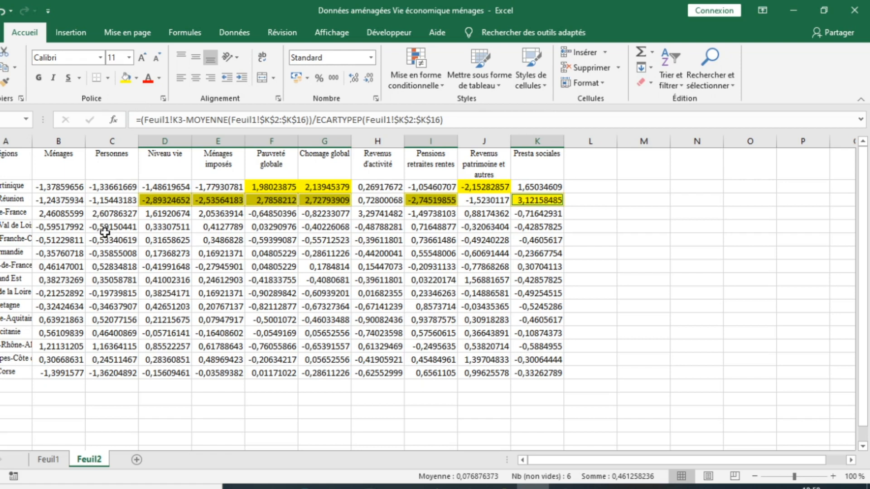
# Highlight cells B4, C4, E4 and H4 of the Île-de-France row with a yellow fill.
pyautogui.click(58, 214)
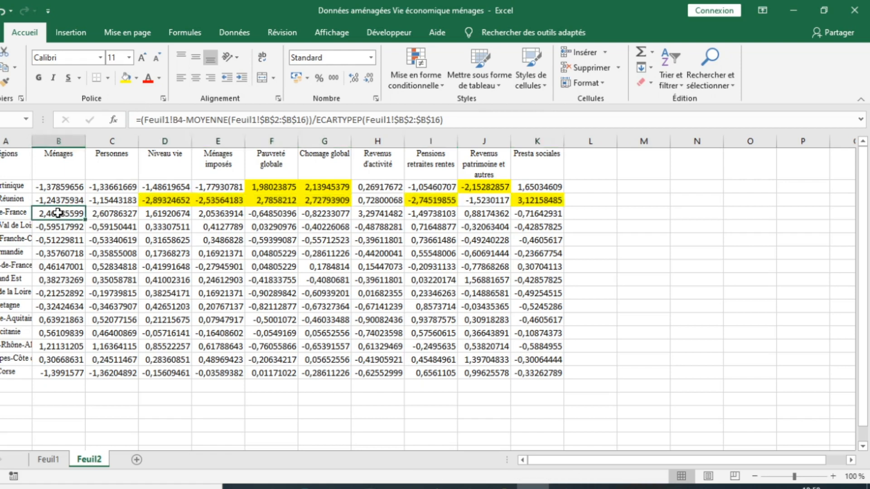
pyautogui.keyDown('ctrl'); pyautogui.click(133, 214); pyautogui.keyUp('ctrl')
pyautogui.keyDown('ctrl'); pyautogui.click(213, 214); pyautogui.keyUp('ctrl')
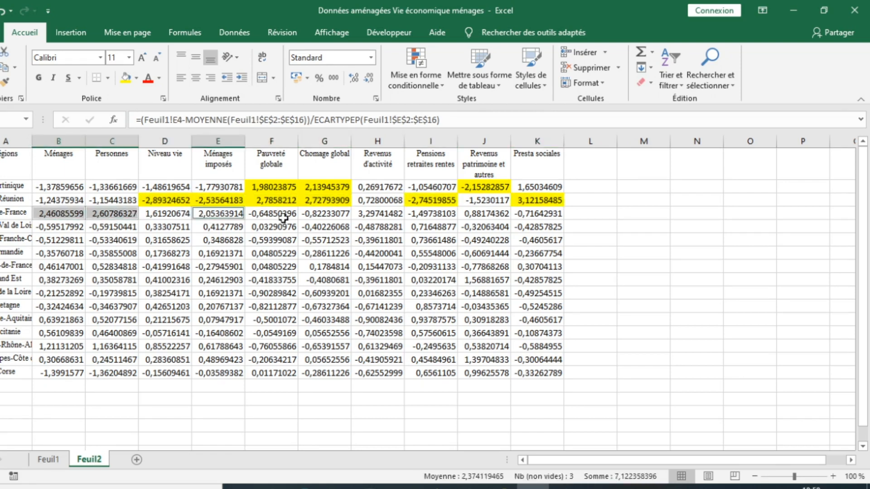
pyautogui.keyDown('ctrl'); pyautogui.click(394, 219); pyautogui.keyUp('ctrl')
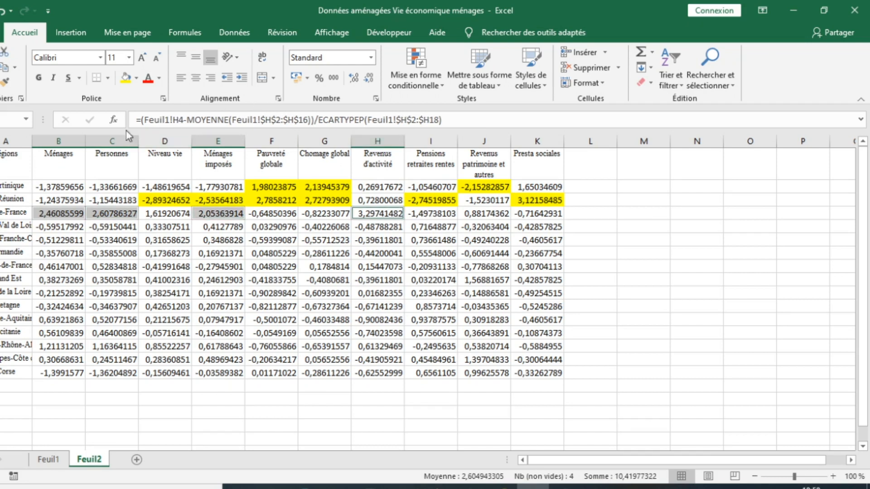
pyautogui.click(126, 81)
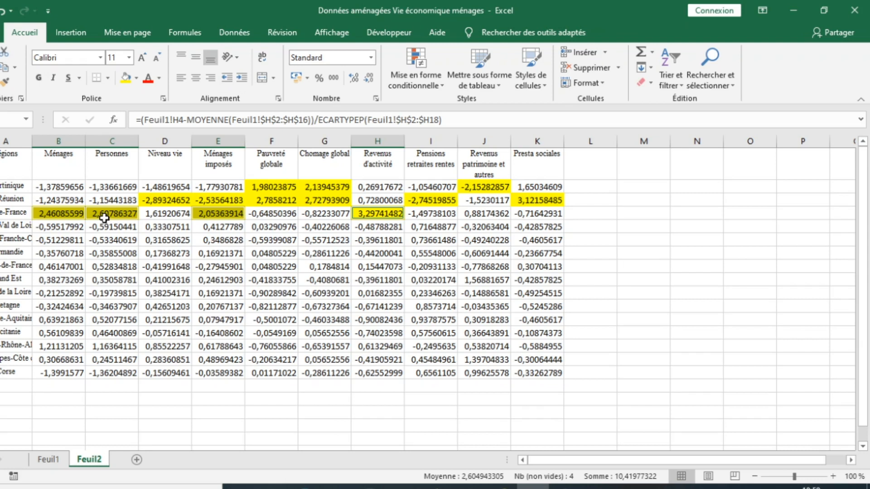
# Examine the Martinique, La Réunion and Île-de-France rows together with their highlighted standardised values.
pyautogui.moveTo(11, 186); pyautogui.dragTo(581, 214)
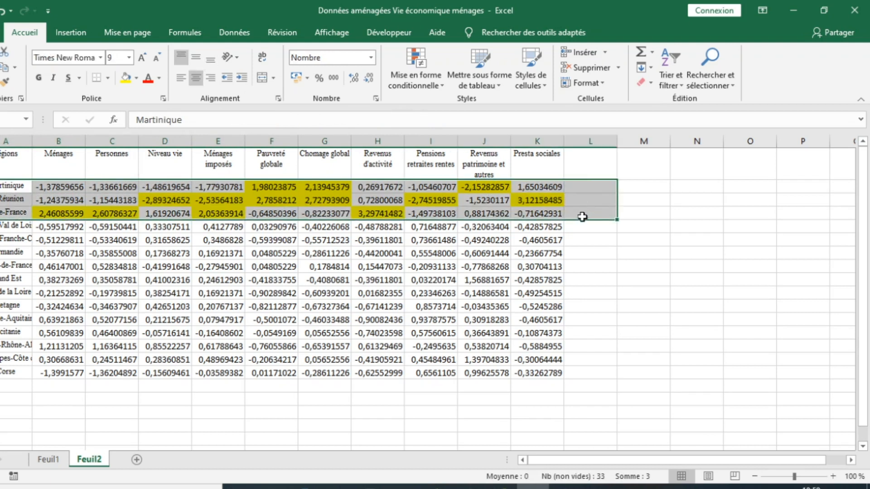
pyautogui.click(6, 187)
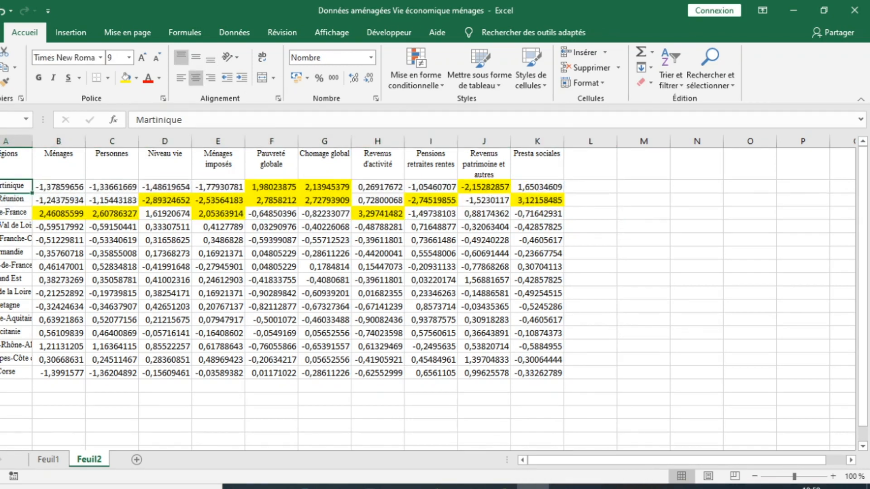
pyautogui.moveTo(5, 186); pyautogui.dragTo(664, 222)
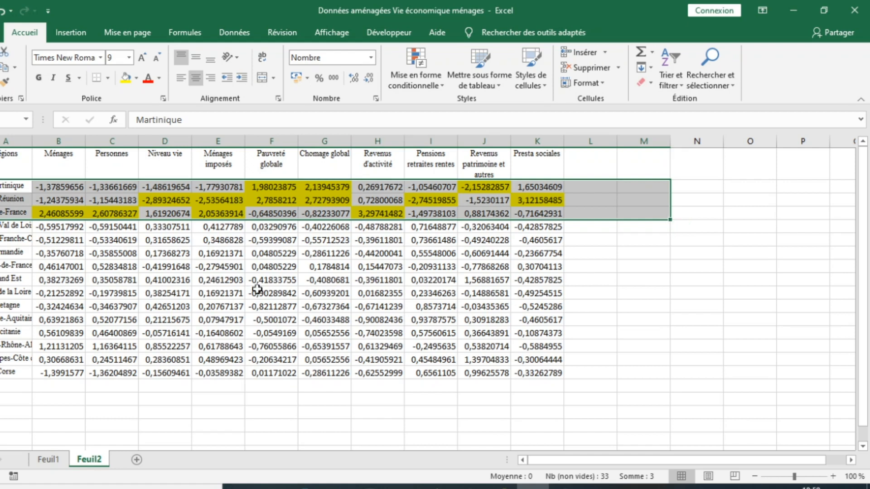
pyautogui.click(15, 186)
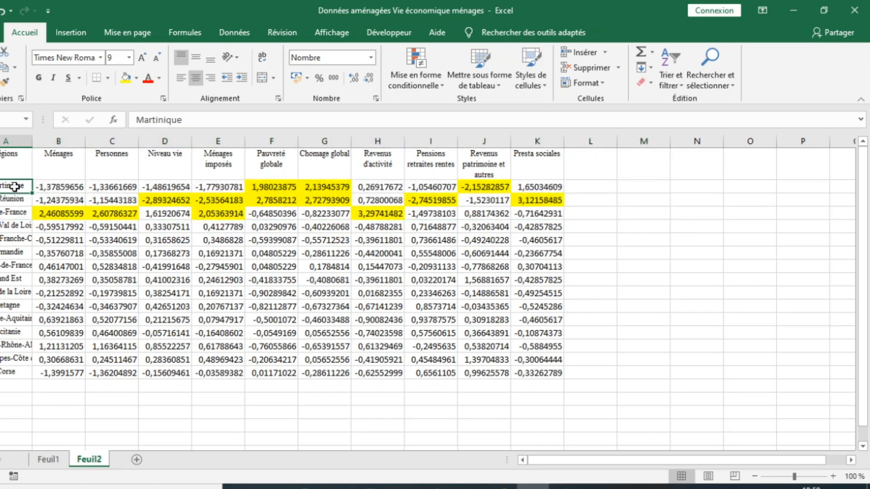